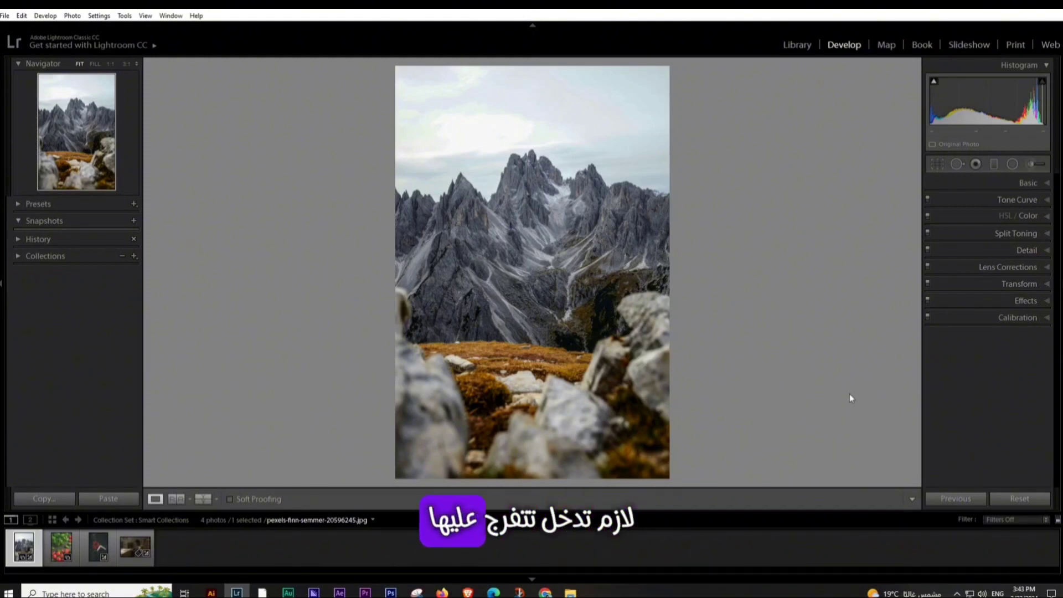
- Show the Tone Curve controls, try lower Highlights values, and reset Highlights to 0 each time
click(1032, 200)
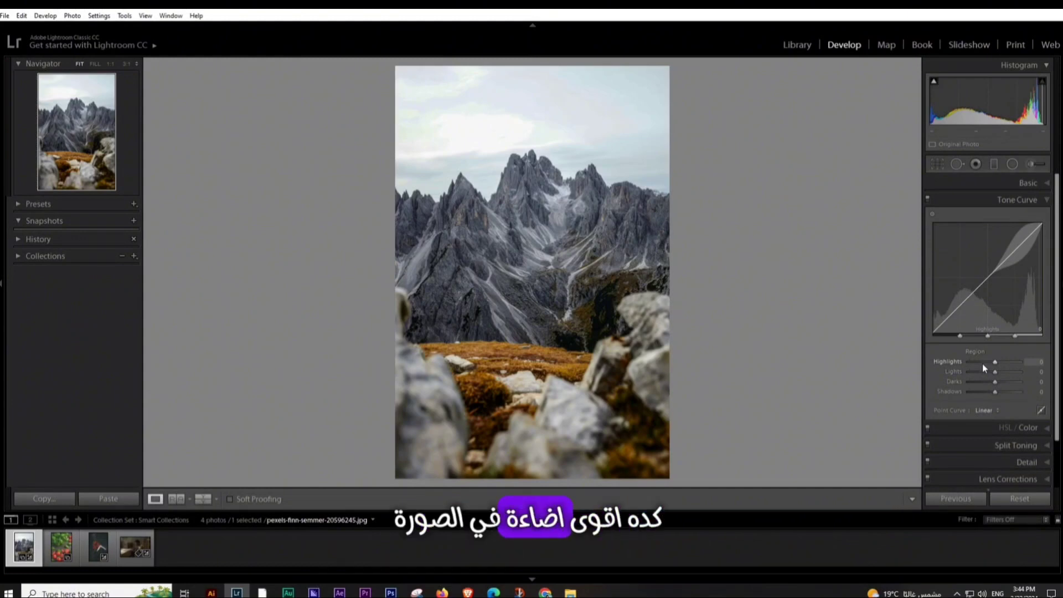
mouse_move(994, 362)
mouse_down()
mouse_move(964, 371)
mouse_move(991, 361)
mouse_up()
double_click(992, 362)
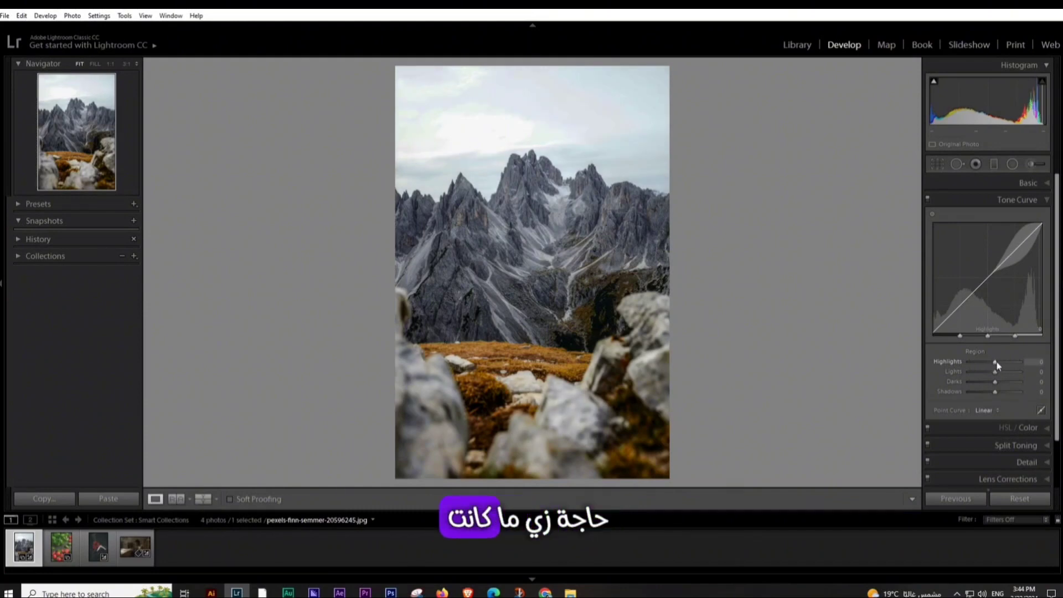
drag(995, 362, 980, 363)
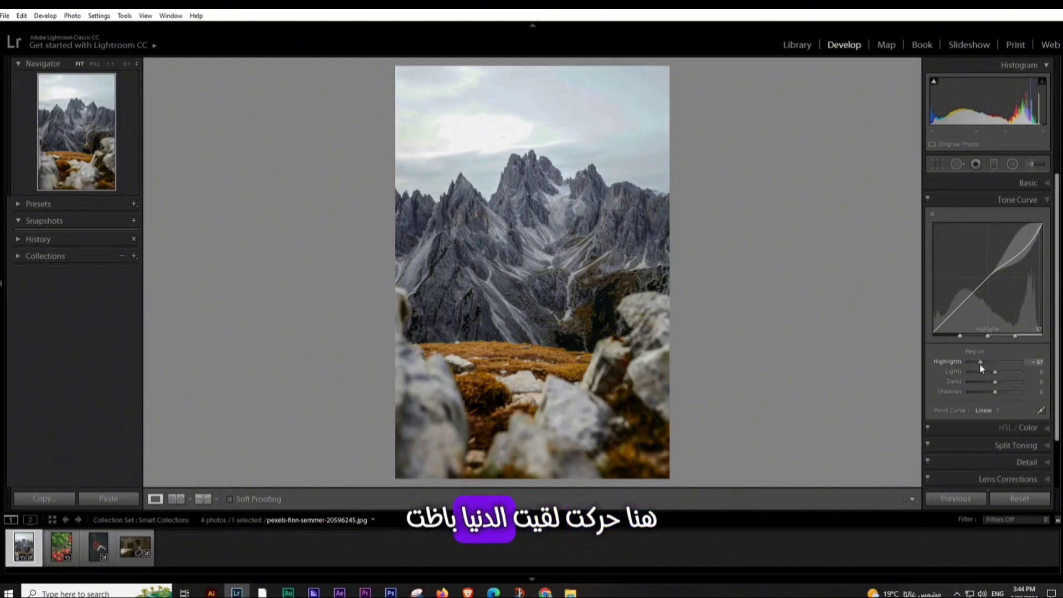
double_click(980, 363)
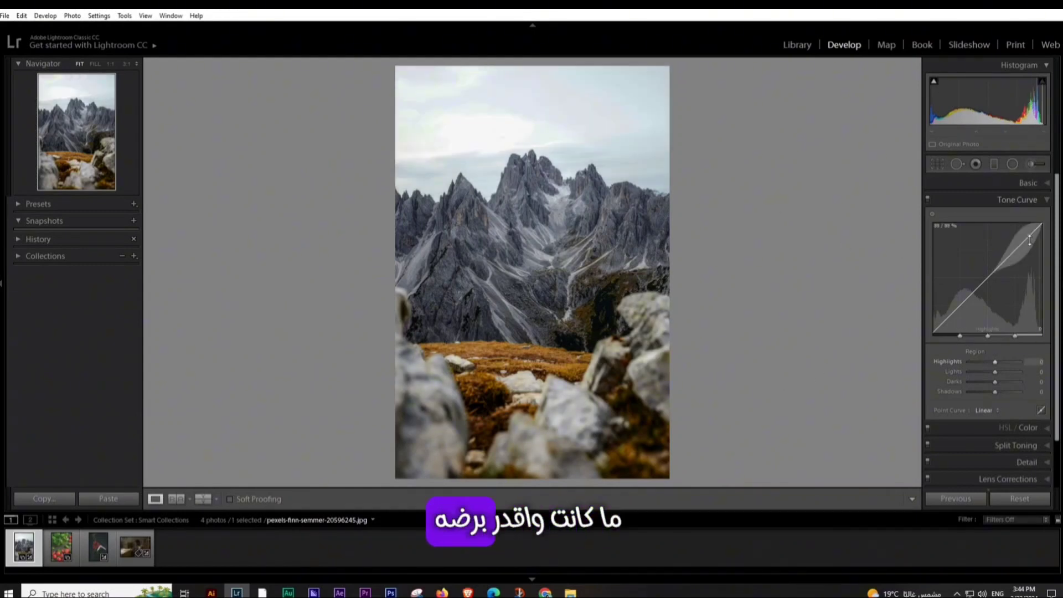
- Lower the tone curve regions to Highlights -25, Shadows -3 and Darks -9
drag(1024, 241, 1013, 254)
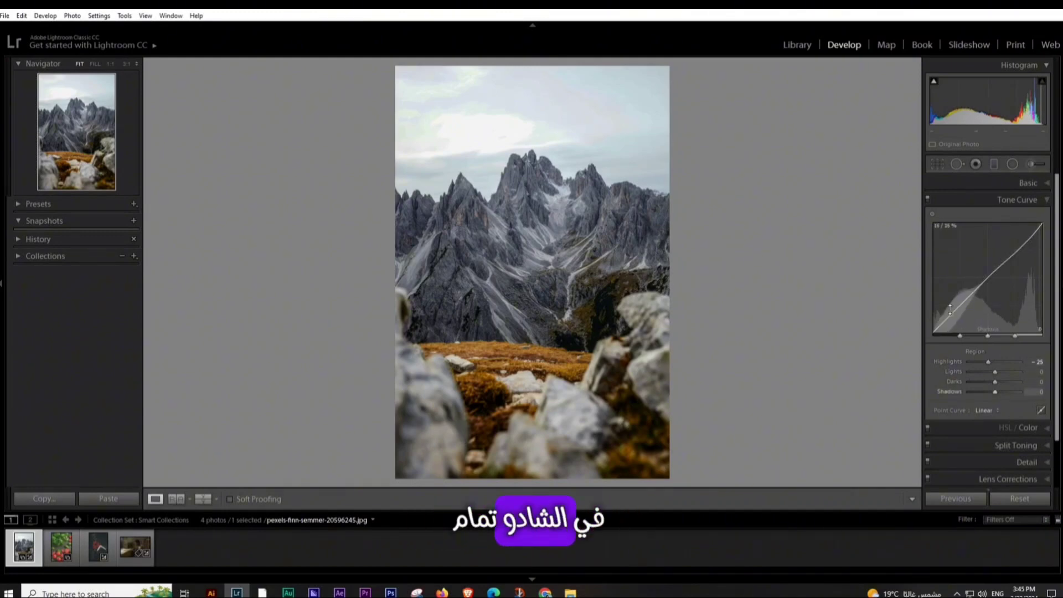
drag(949, 317, 949, 315)
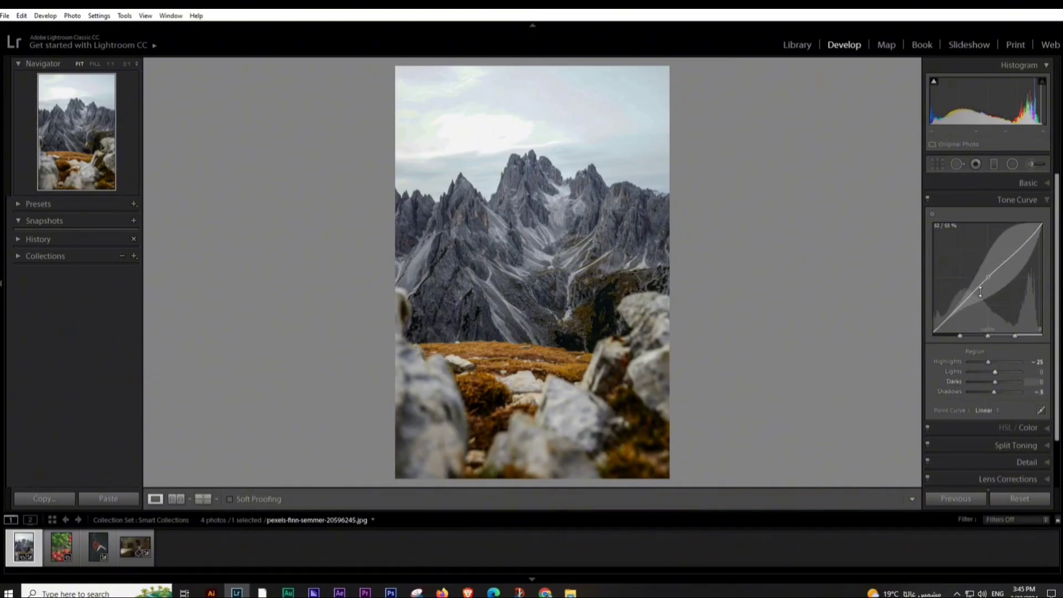
mouse_move(988, 292)
mouse_down()
mouse_move(988, 301)
mouse_move(979, 293)
mouse_up()
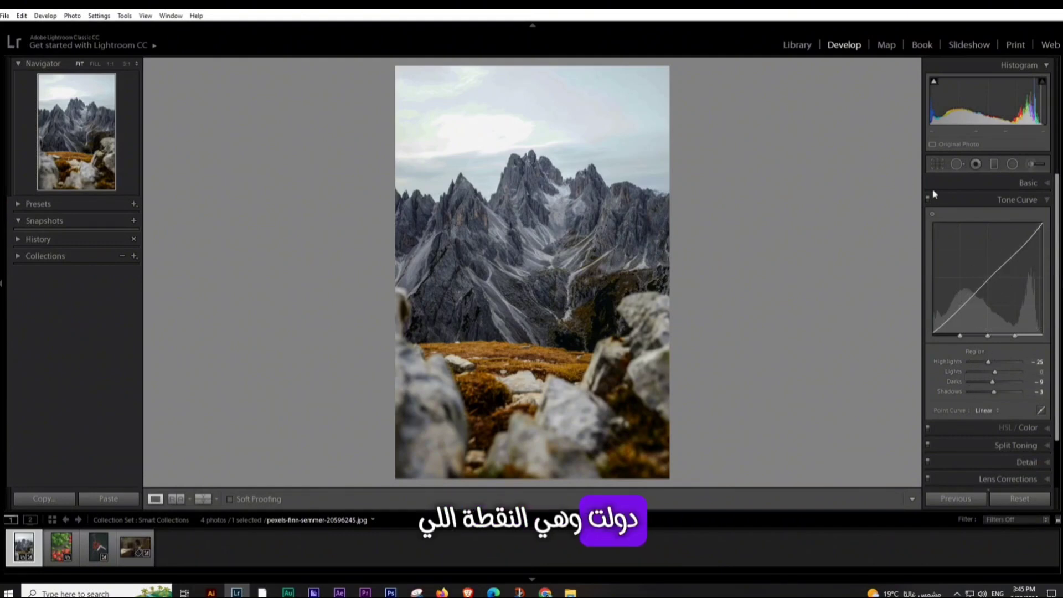
- With the targeted adjustment tool, drag on the rocks and sky to lower darks and highlights
click(933, 214)
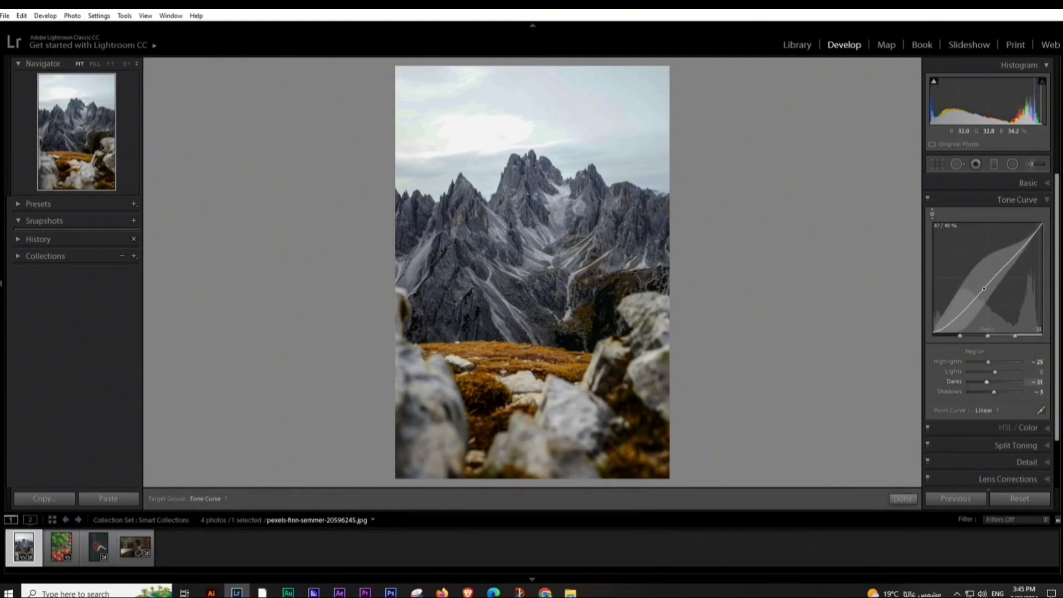
mouse_move(598, 217)
mouse_down()
mouse_move(598, 254)
mouse_move(598, 227)
mouse_up()
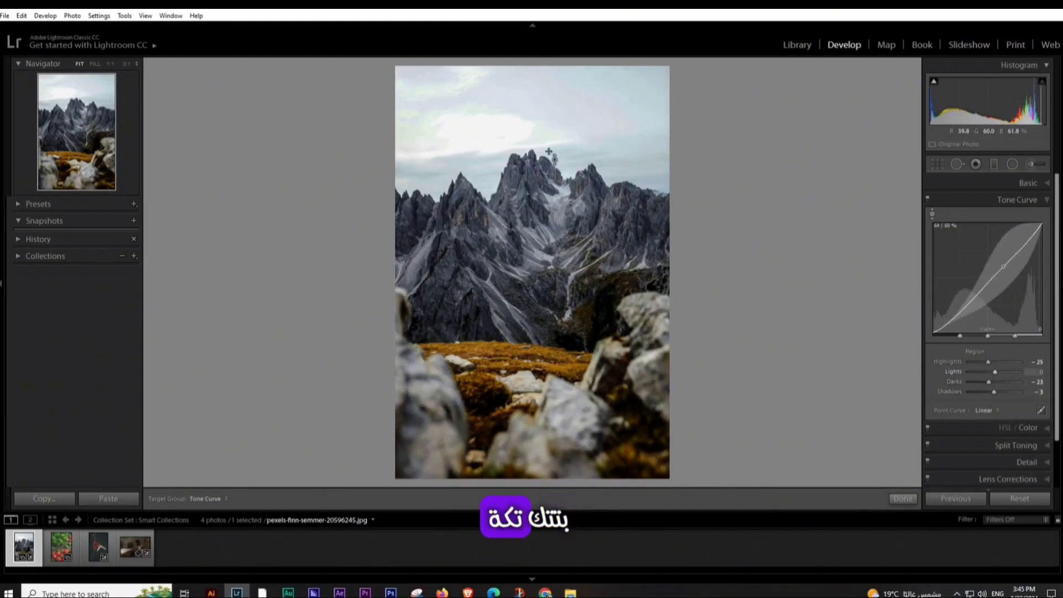
mouse_move(552, 156)
mouse_down()
mouse_move(516, 136)
mouse_move(464, 134)
mouse_up()
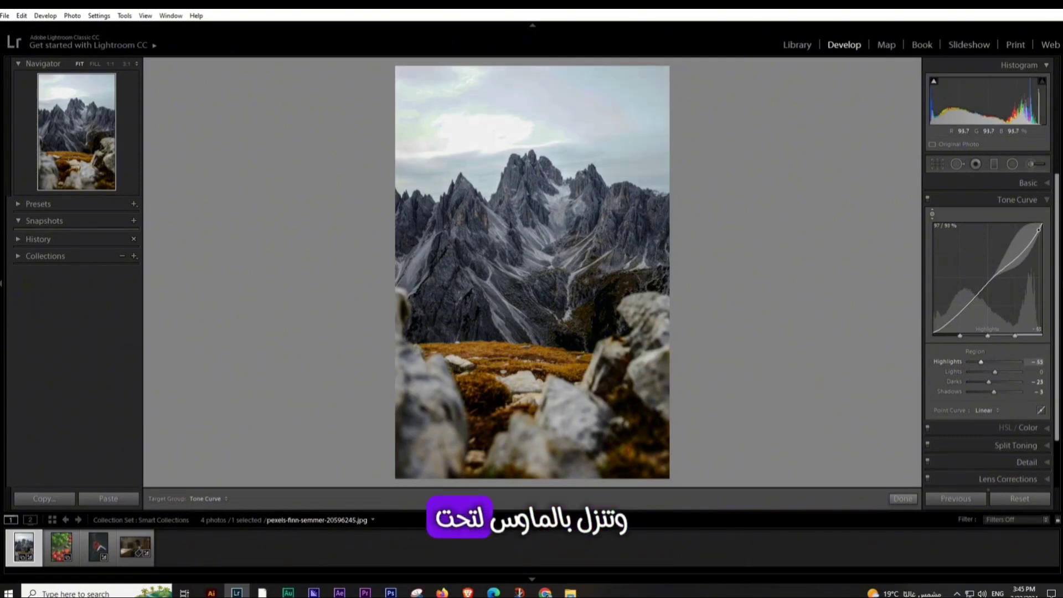
drag(498, 116, 499, 144)
- Scroll over the photo to settle regions at Highlights -9, Darks -23 and Shadows -13
scroll(498, 127, up, 3)
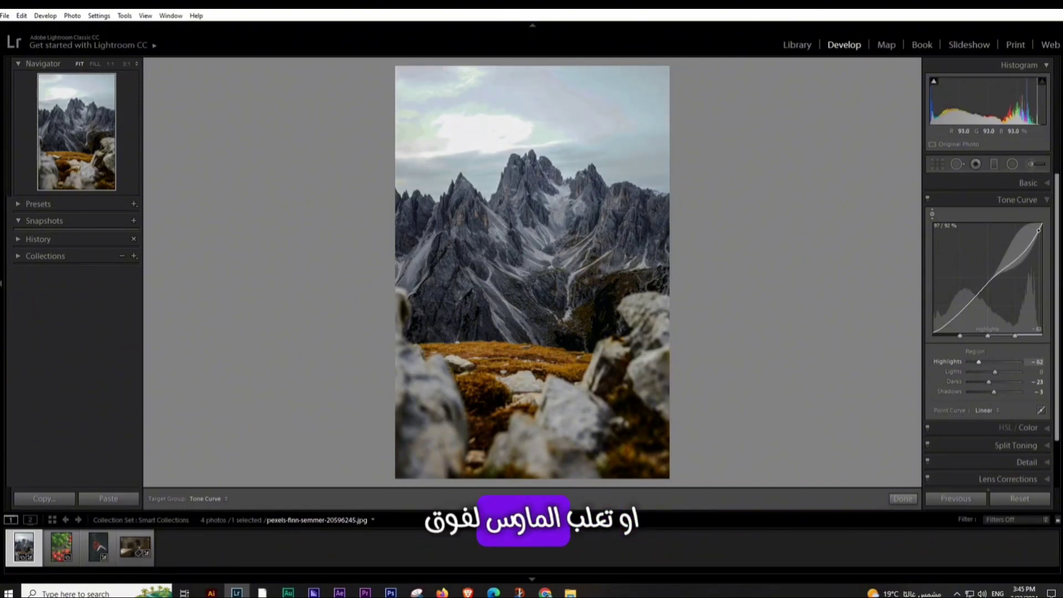
scroll(499, 128, up, 3)
scroll(499, 128, up, 5)
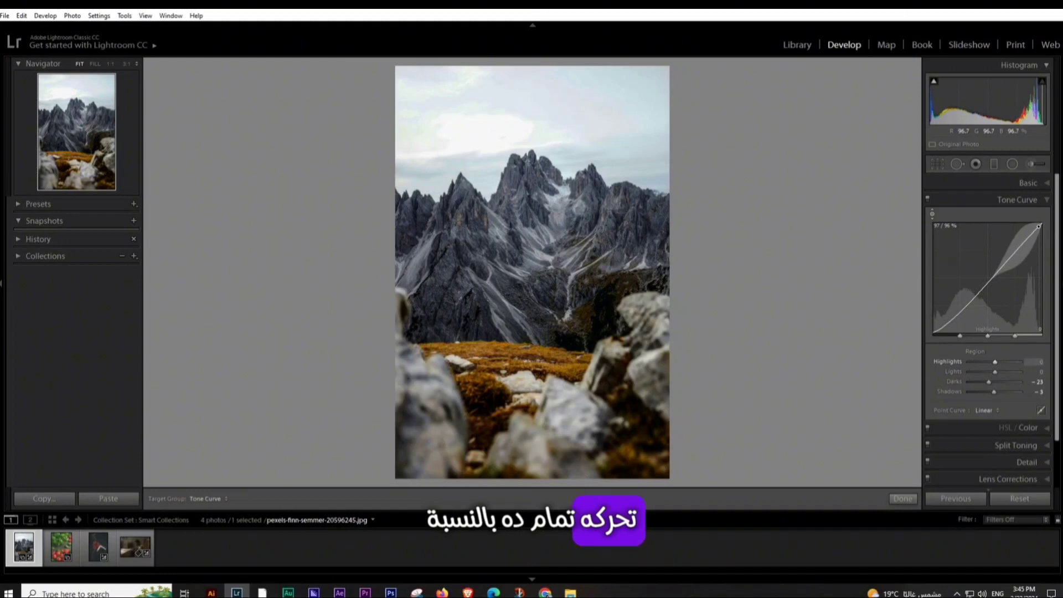
scroll(463, 118, down, 2)
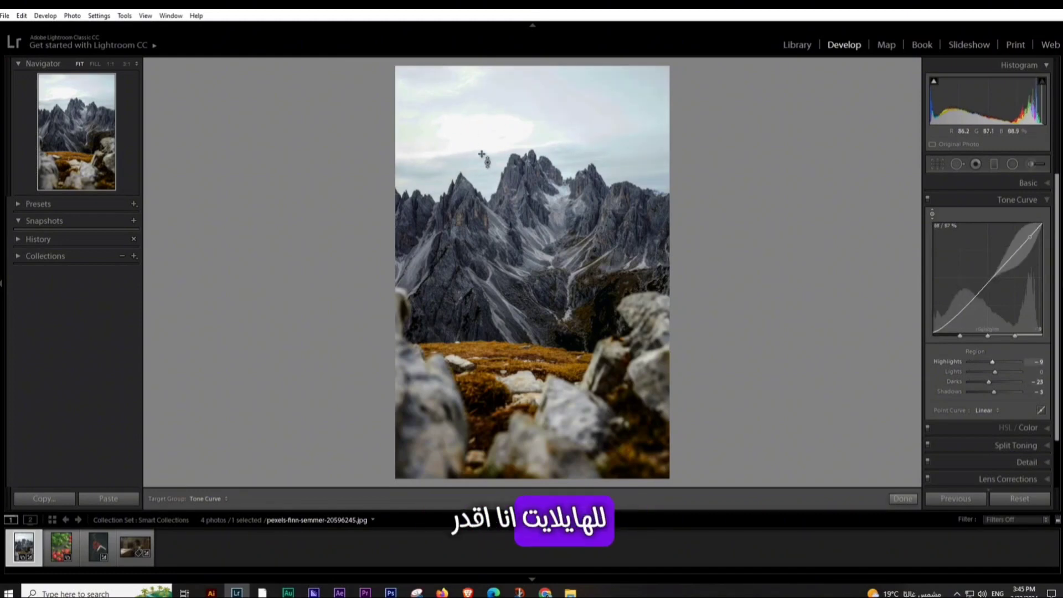
scroll(490, 300, down, 3)
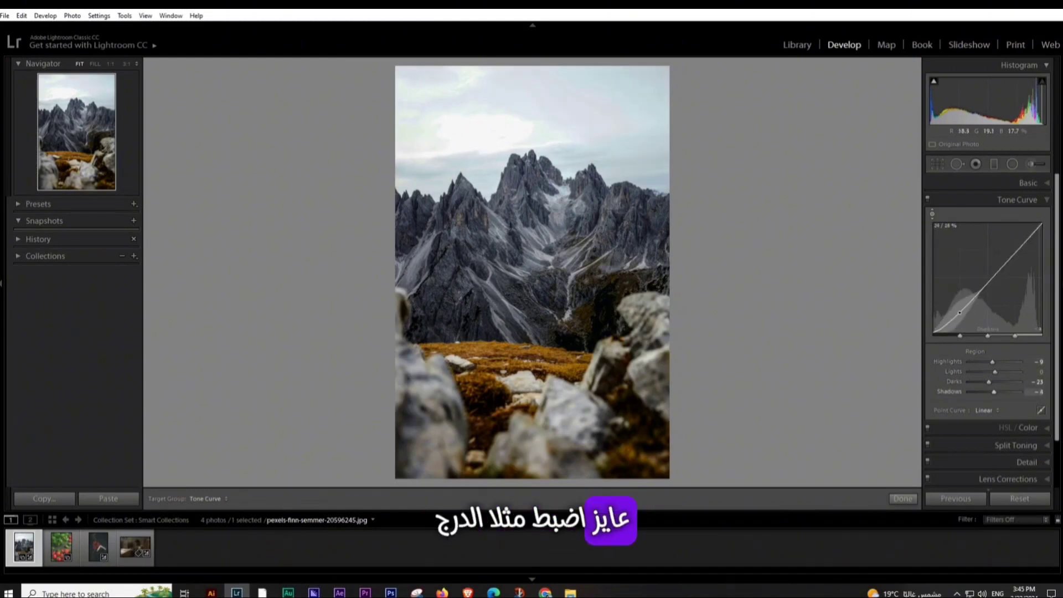
scroll(491, 300, down, 3)
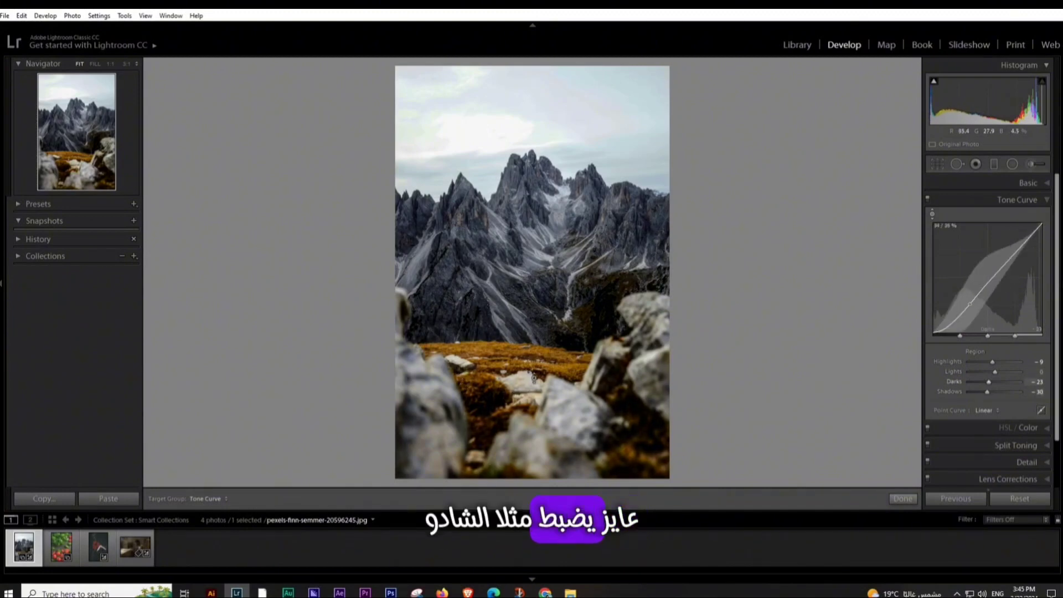
scroll(491, 300, down, 3)
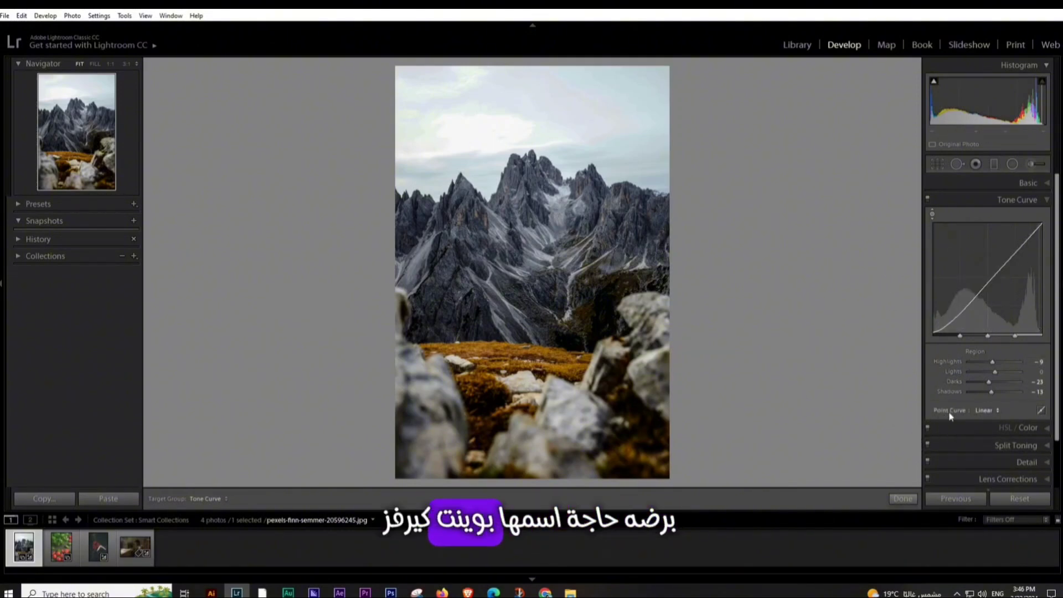
- Switch to the Red channel point curve and add two control points
click(1041, 410)
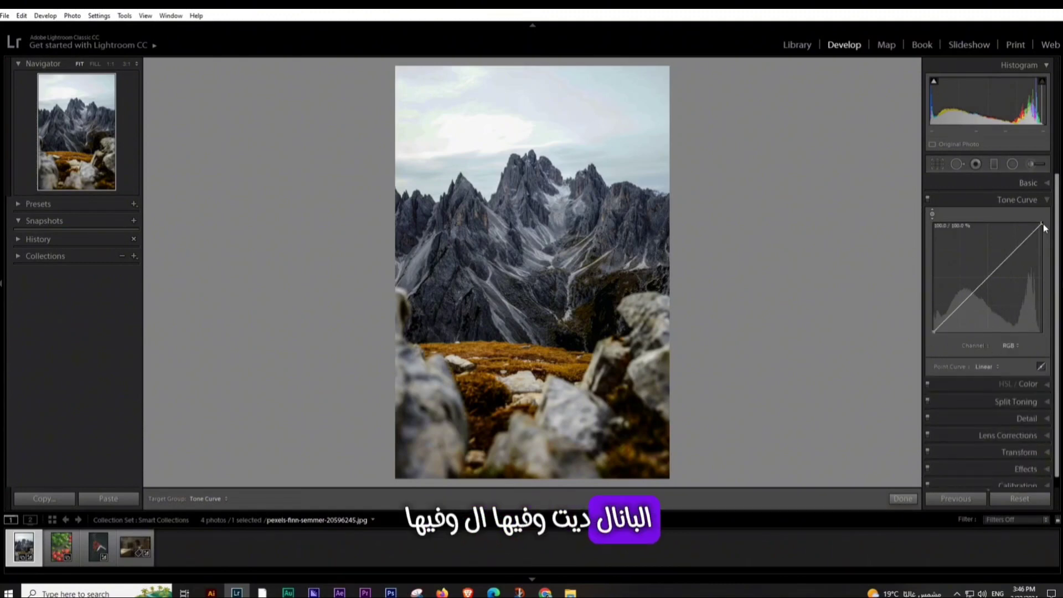
click(1009, 346)
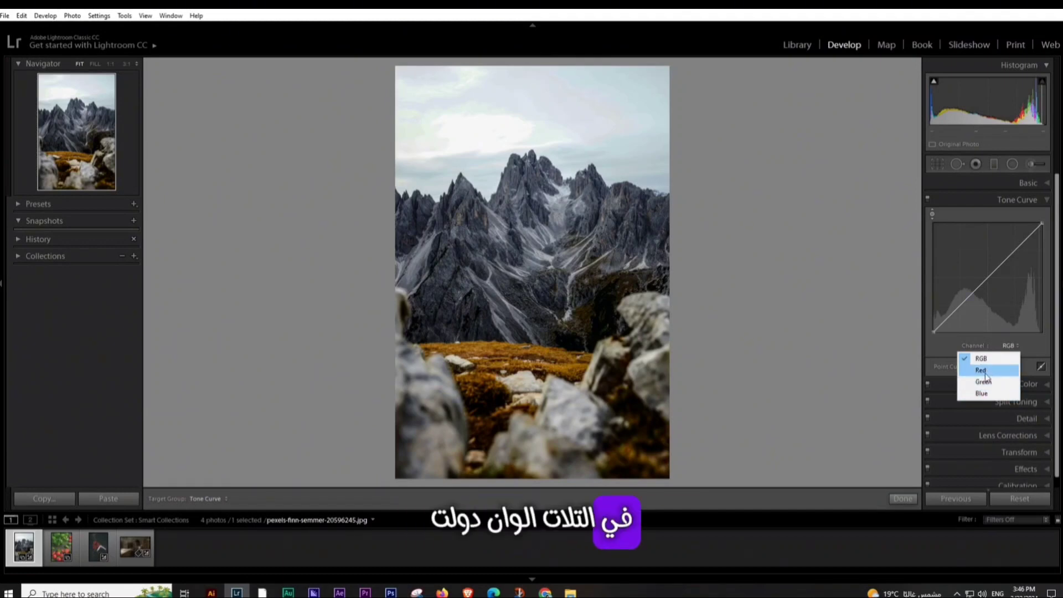
click(989, 371)
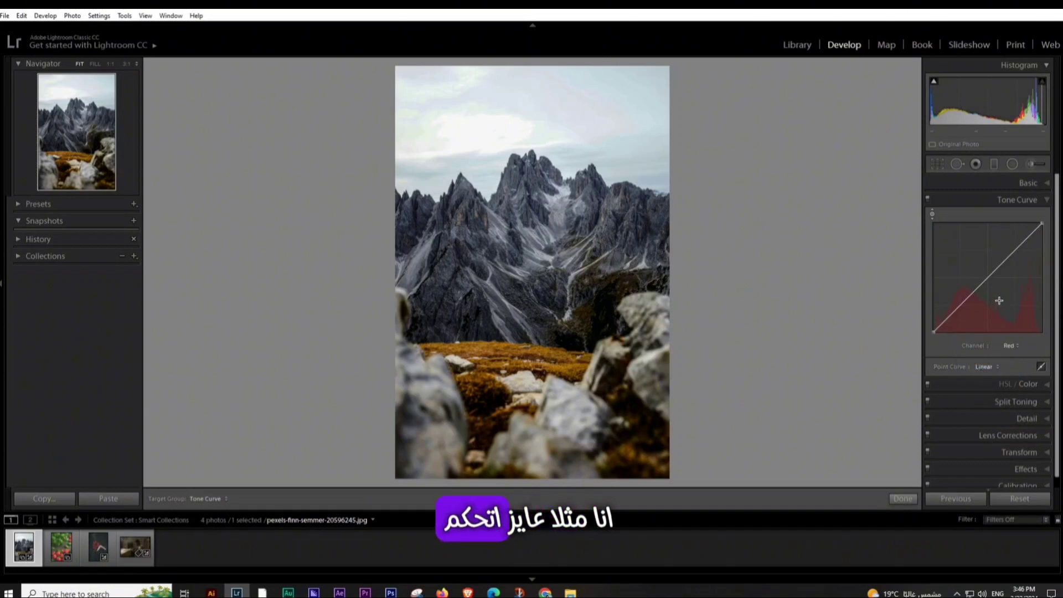
click(960, 306)
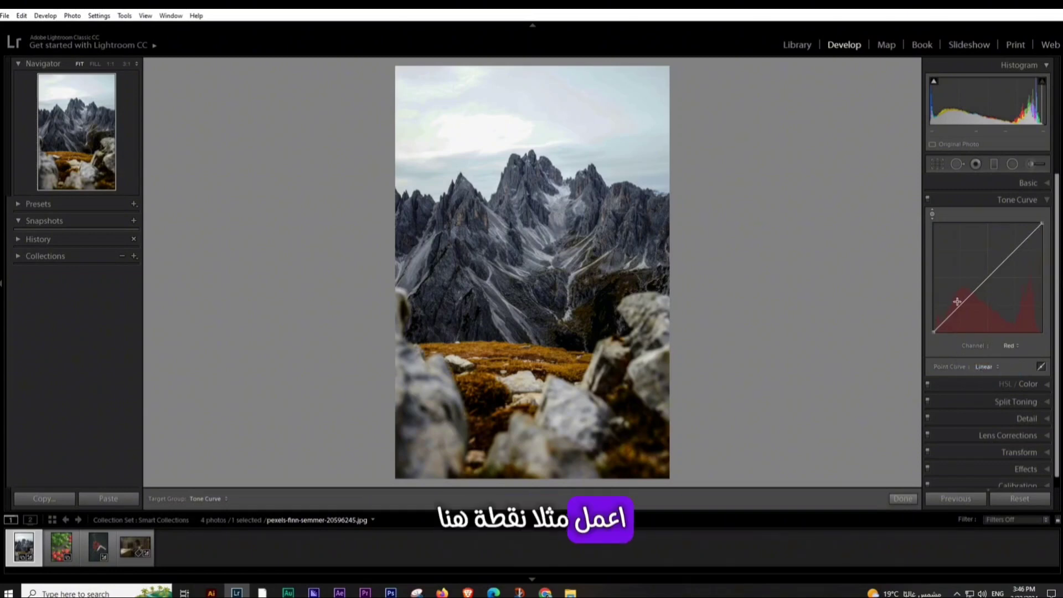
click(1012, 257)
- Drag the red points to tint the photo teal, then remove both to restore a linear curve
drag(1012, 262, 1015, 264)
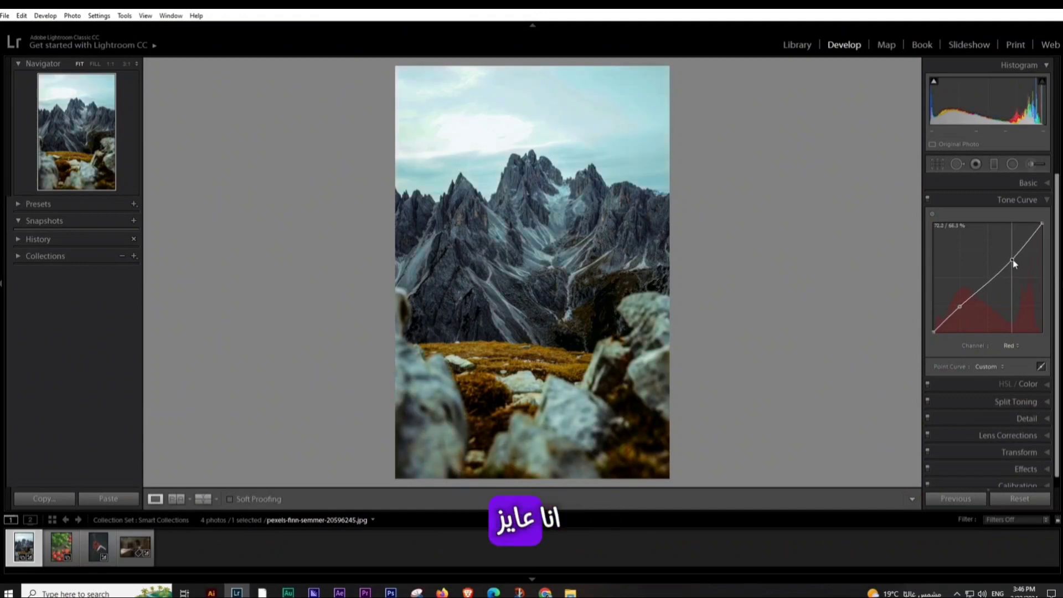
drag(959, 306, 958, 311)
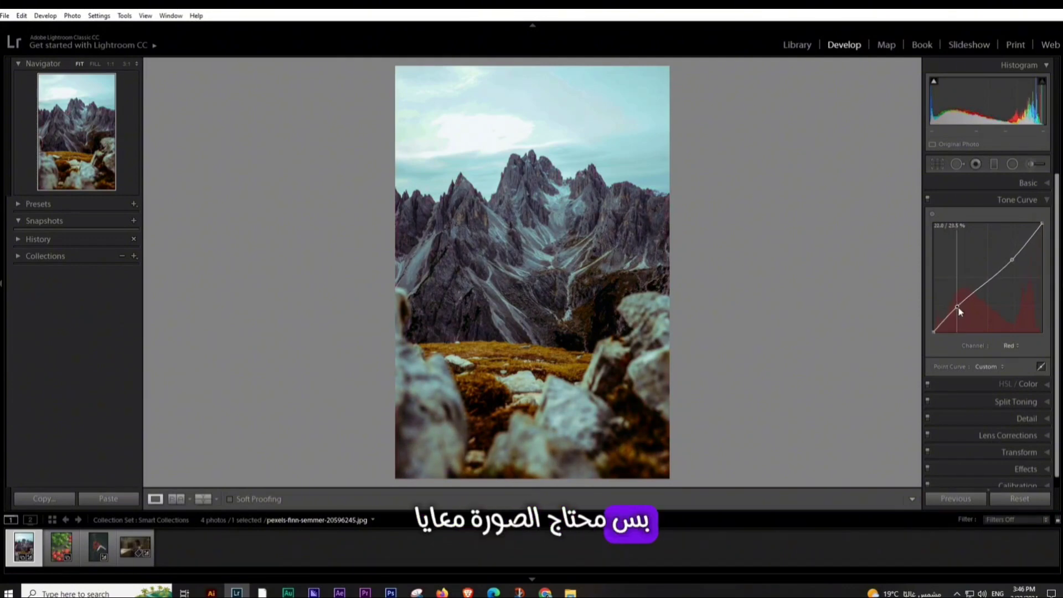
drag(958, 310, 958, 310)
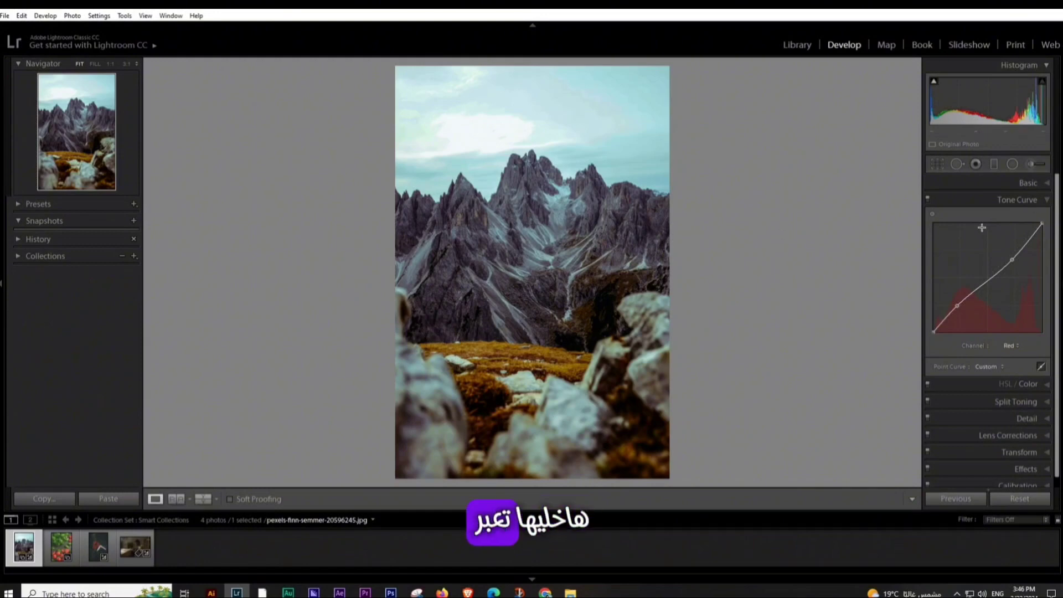
double_click(1013, 260)
double_click(957, 305)
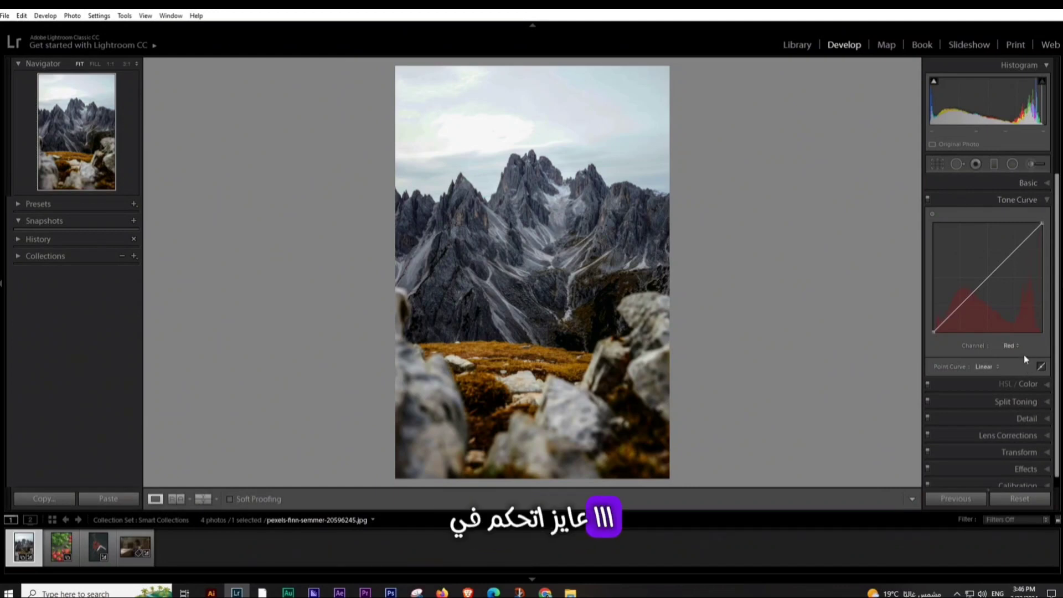
- Pull down the Blue channel curve's midtones to warm the photo yellow
click(1008, 345)
click(975, 382)
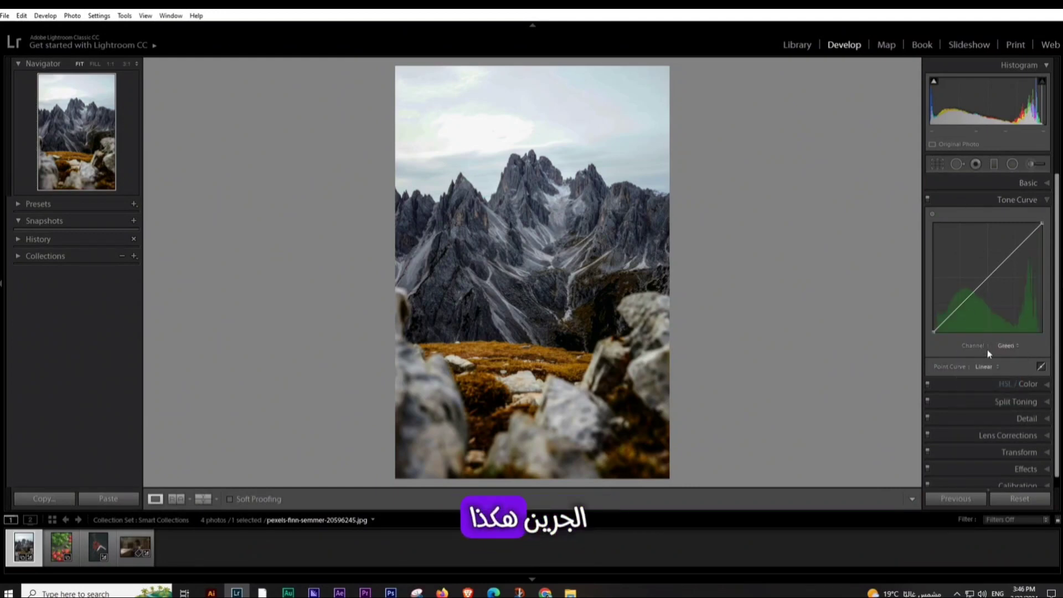
click(1006, 345)
click(980, 392)
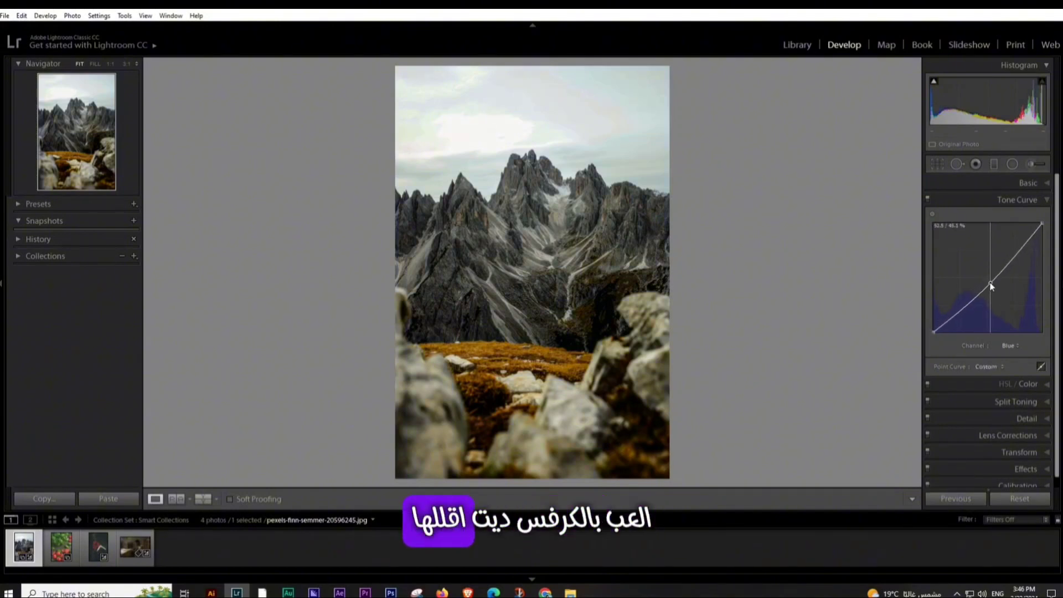
drag(991, 278, 991, 286)
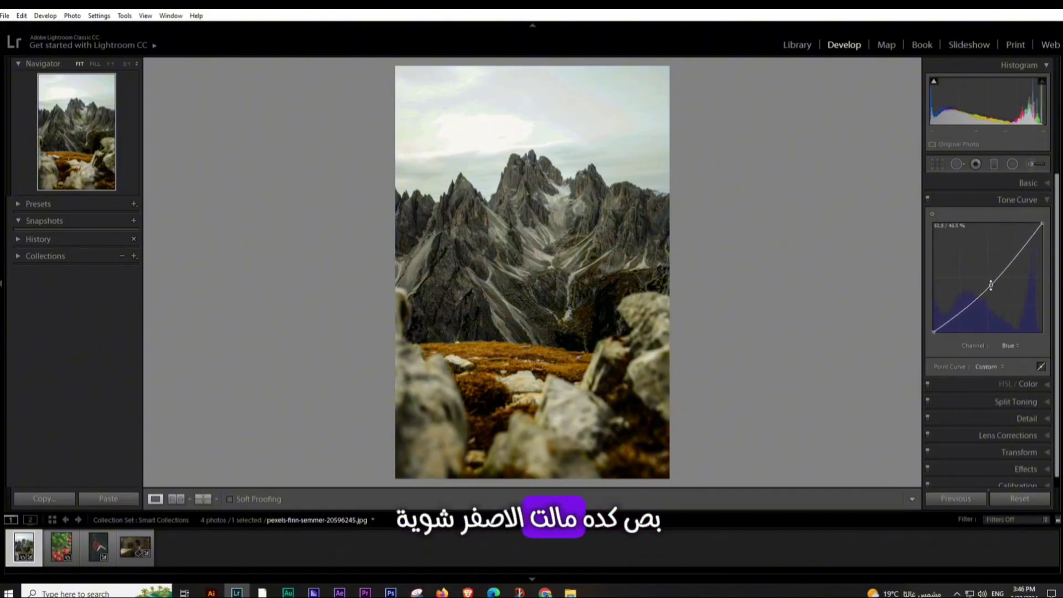
- Add a slightly lowered midtone point on the Green channel curve
click(1008, 345)
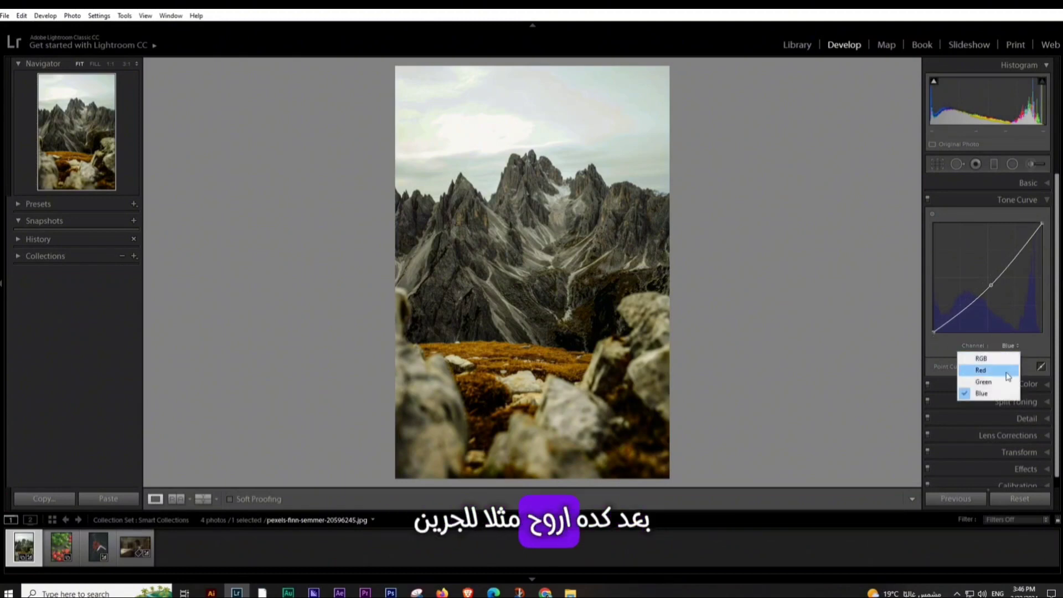
click(1002, 380)
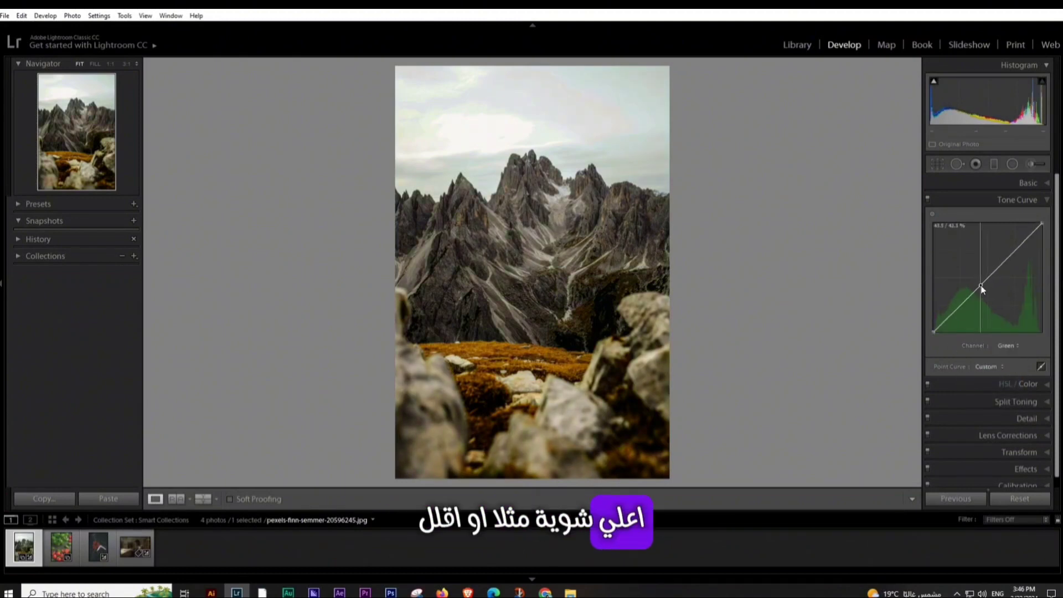
drag(982, 286, 978, 289)
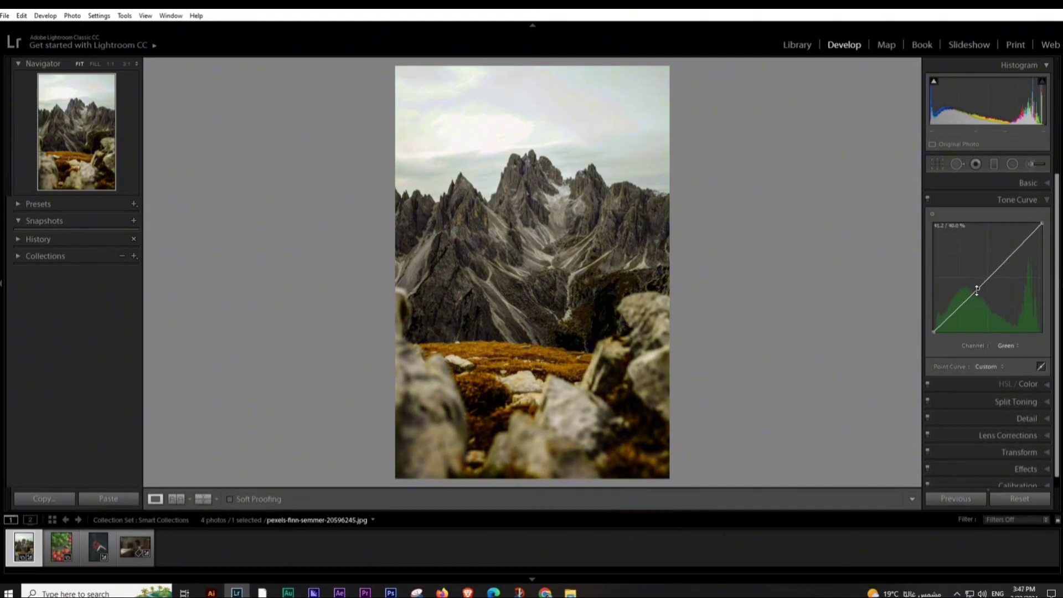
- Lower the Red curve's midtones slightly, then return to the combined RGB curve
click(1007, 346)
click(978, 363)
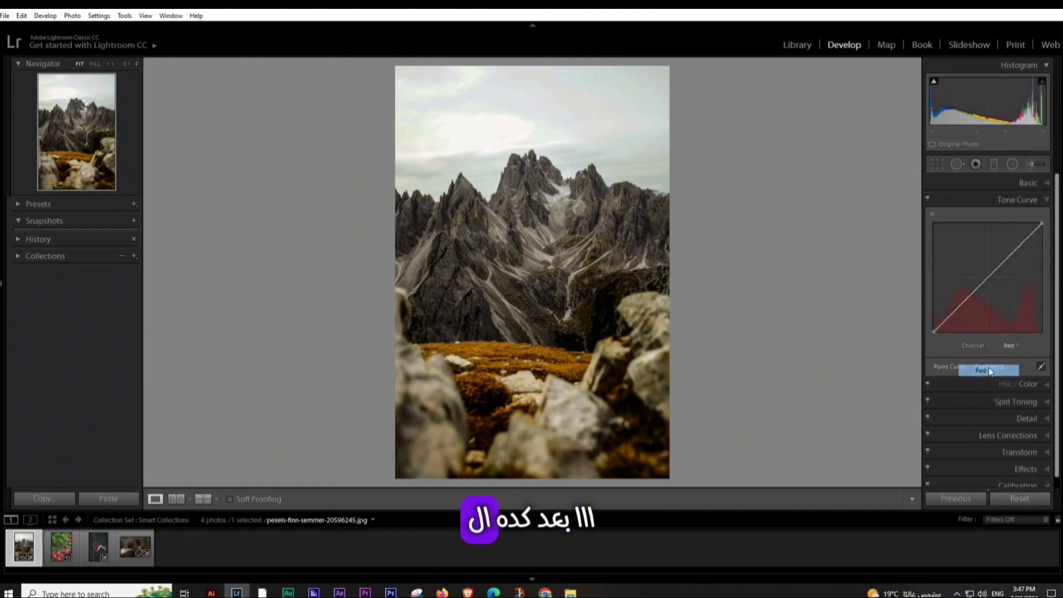
drag(979, 281, 979, 288)
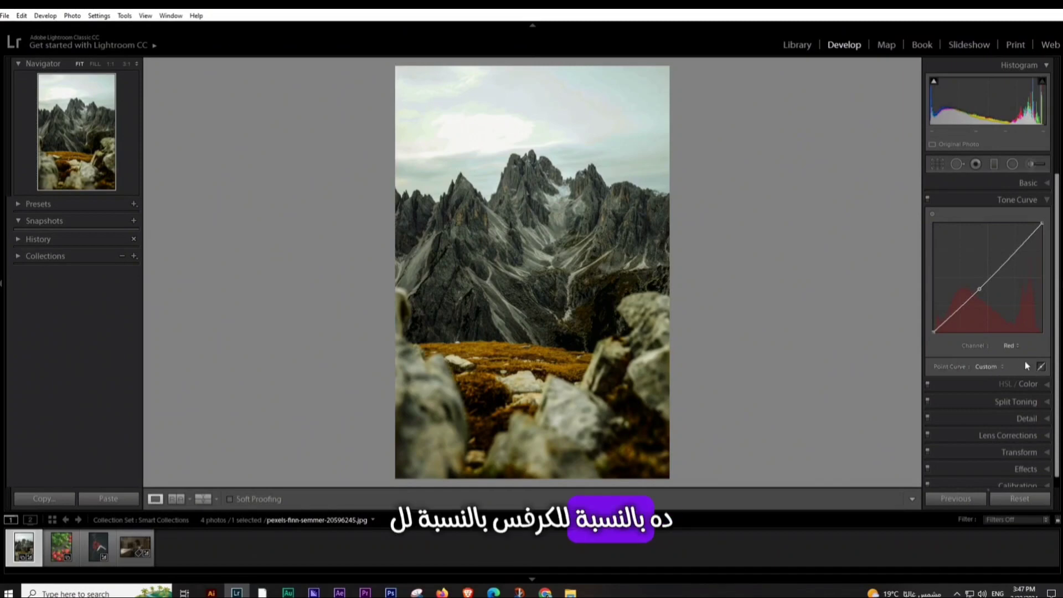
click(1008, 346)
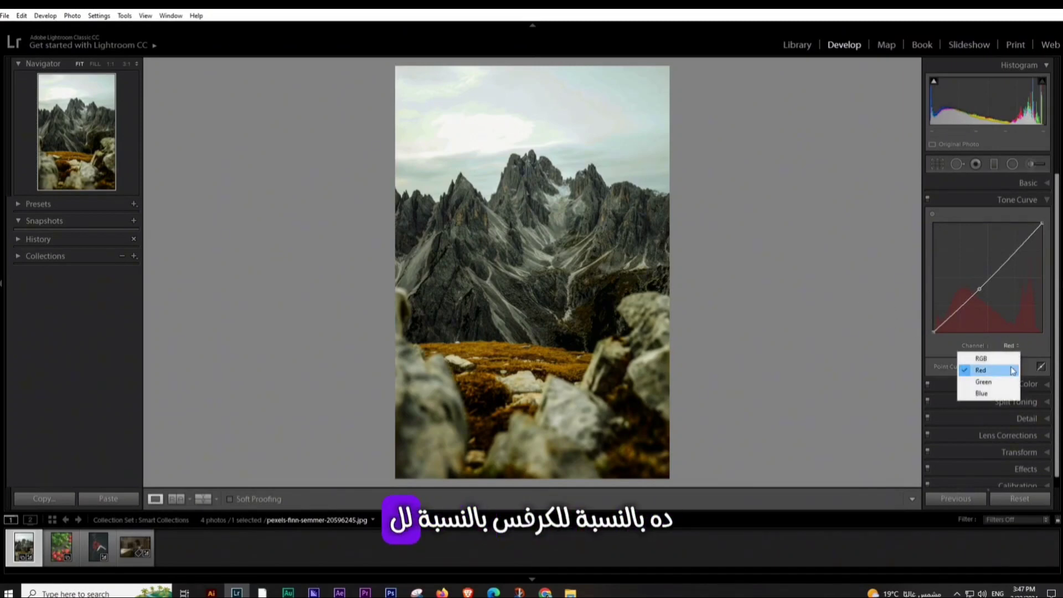
click(1028, 379)
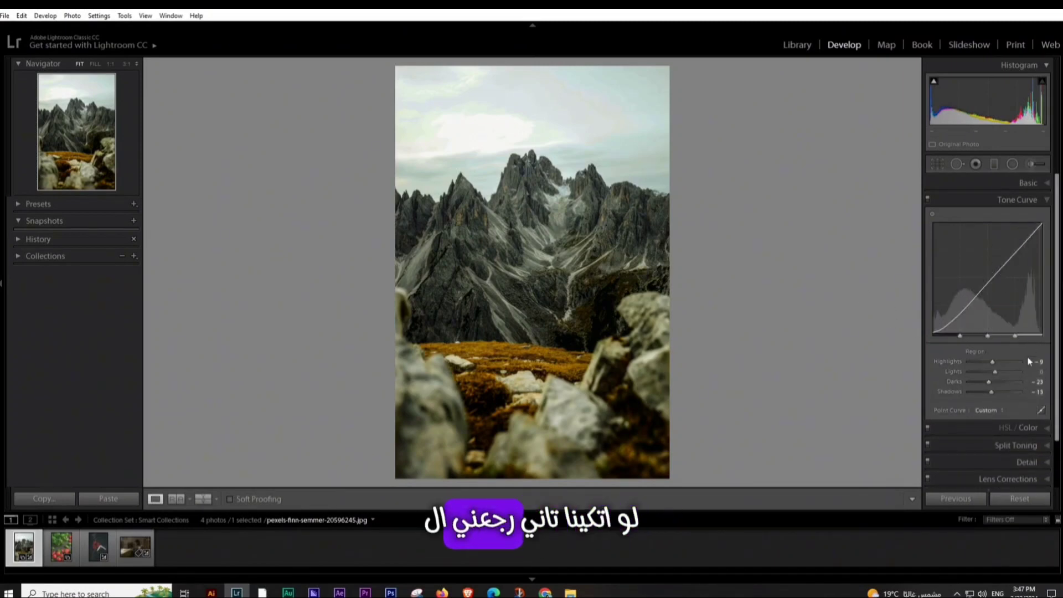